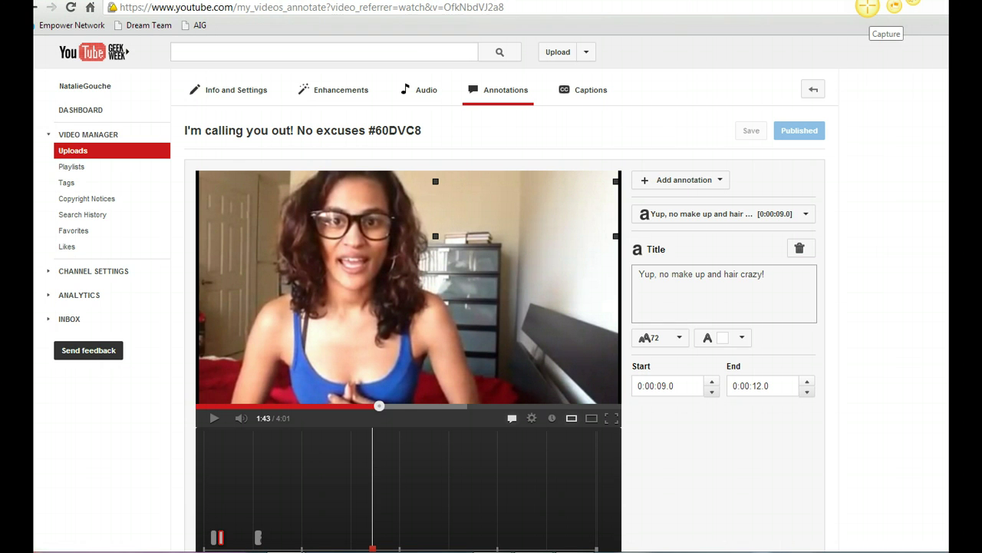
- Capture the paused video player region as an image with Snagit
left_click(869, 8)
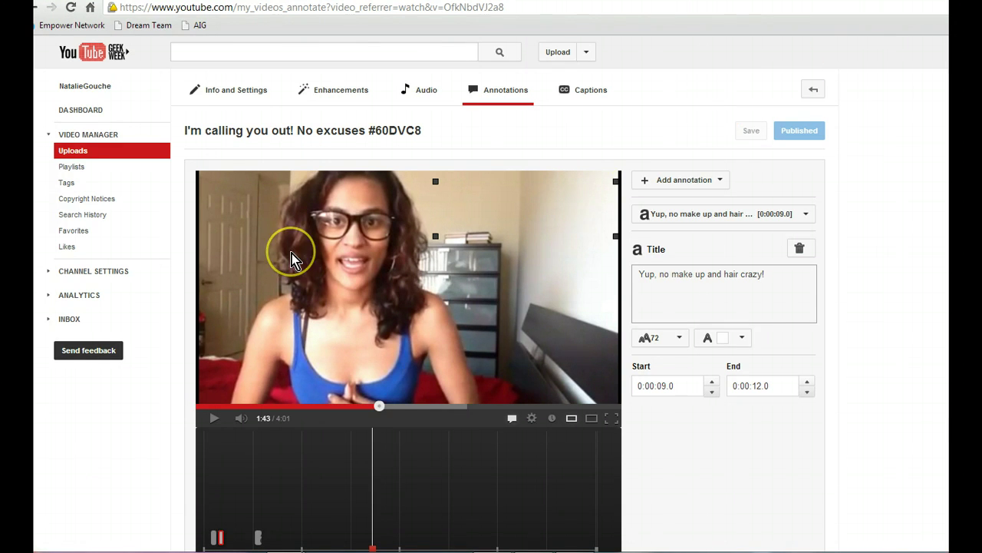
key("Print")
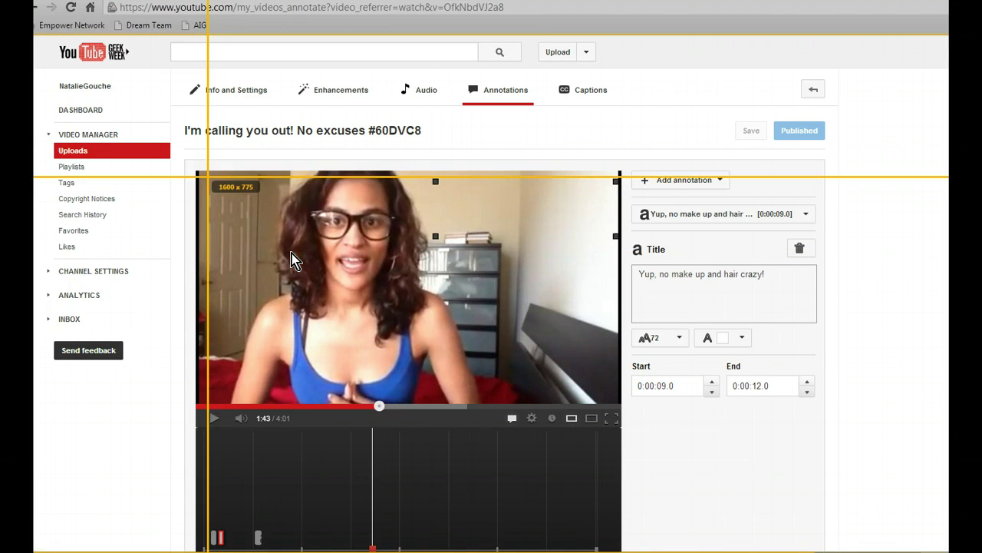
left_click_drag(198, 175, 622, 412)
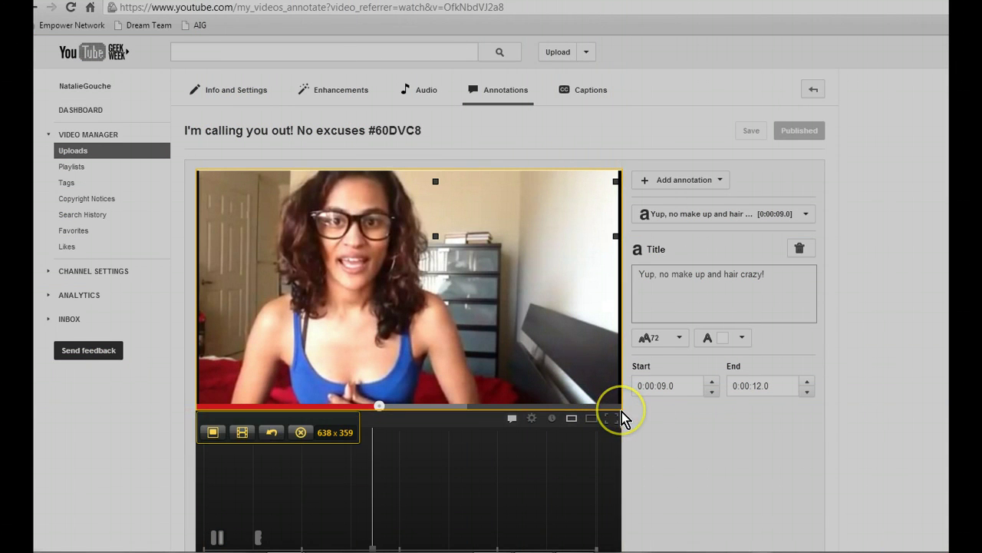
left_click(208, 437)
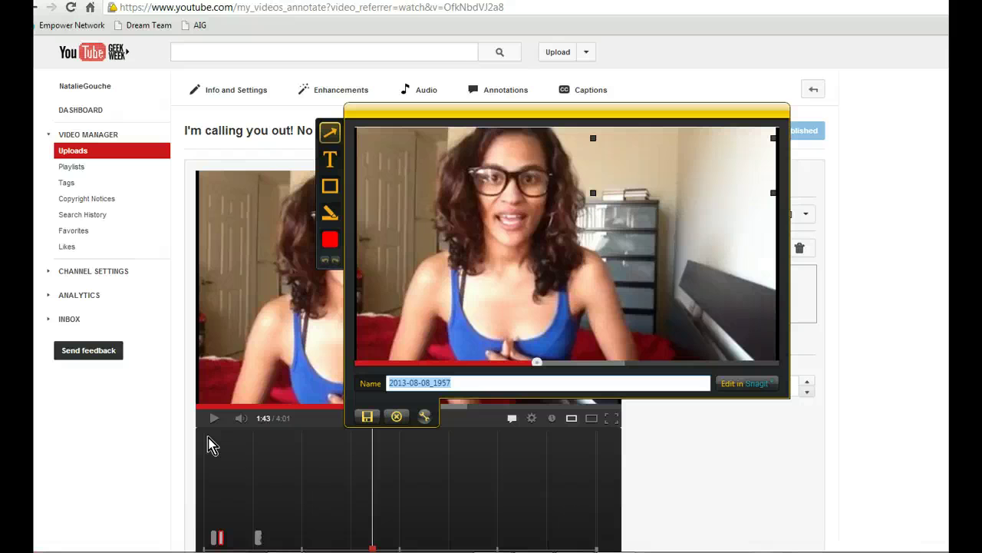
- Name the capture '60 DVC screen shot' and save it as a PNG on the Desktop
type("60 D")
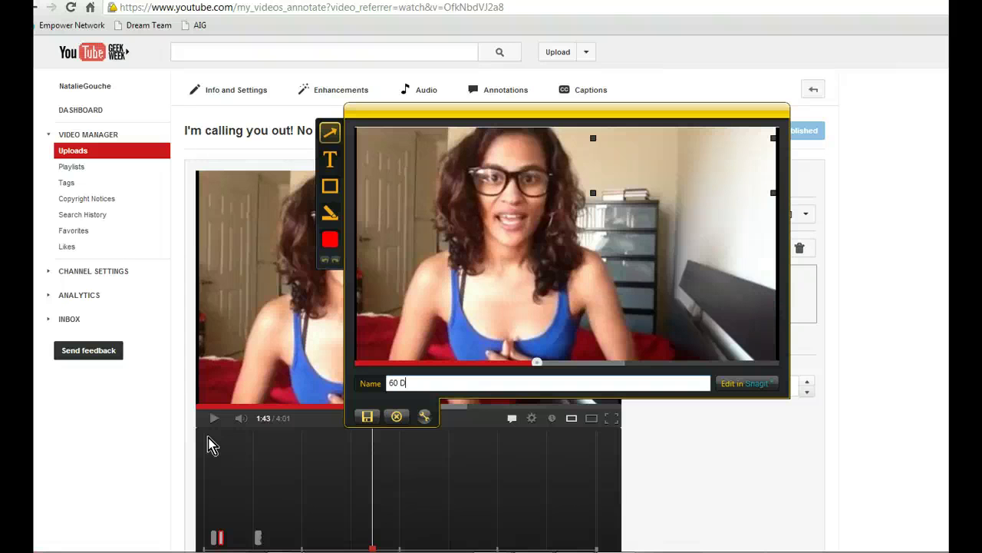
type("VC screen shot")
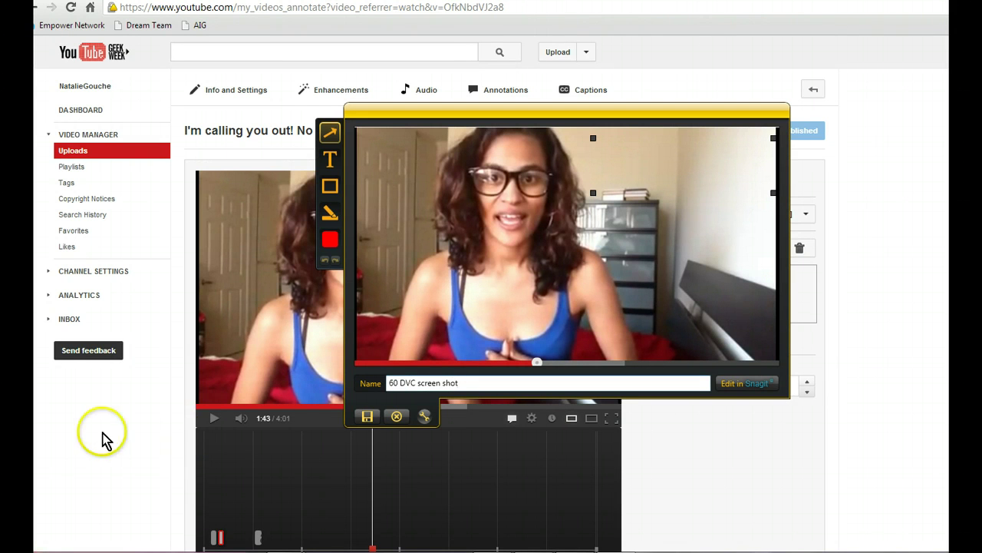
left_click(330, 415)
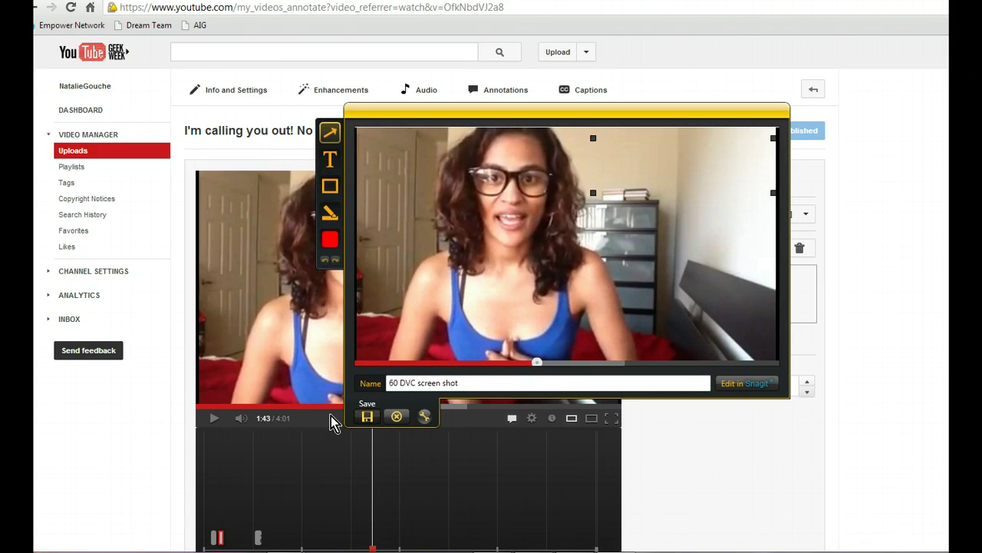
left_click(367, 416)
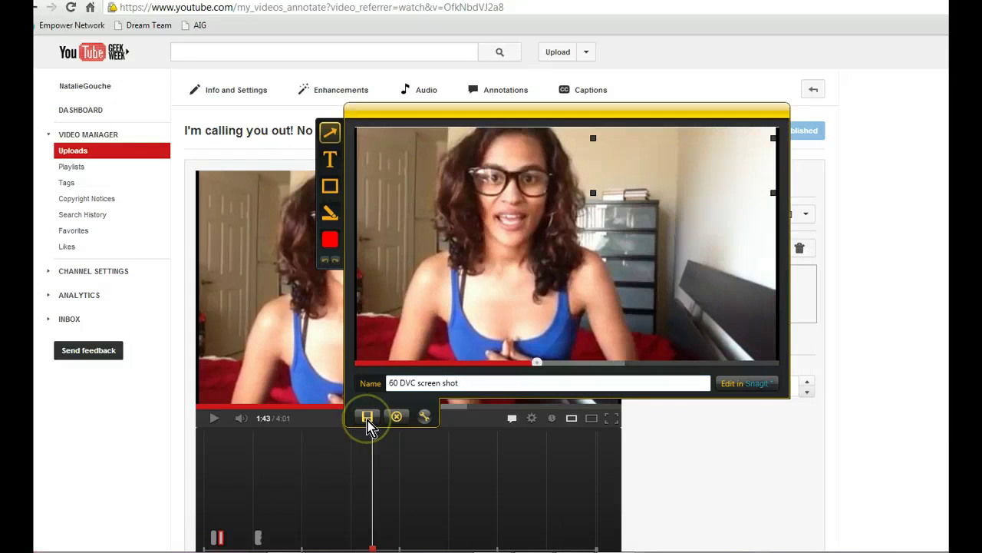
left_click(413, 270)
left_click_drag(423, 263, 416, 213)
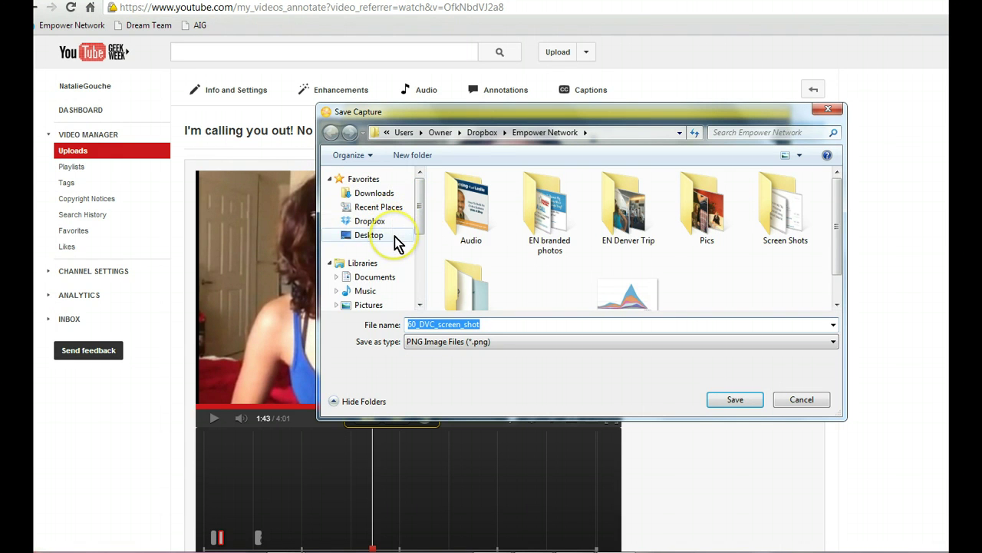
left_click(388, 236)
left_click(737, 402)
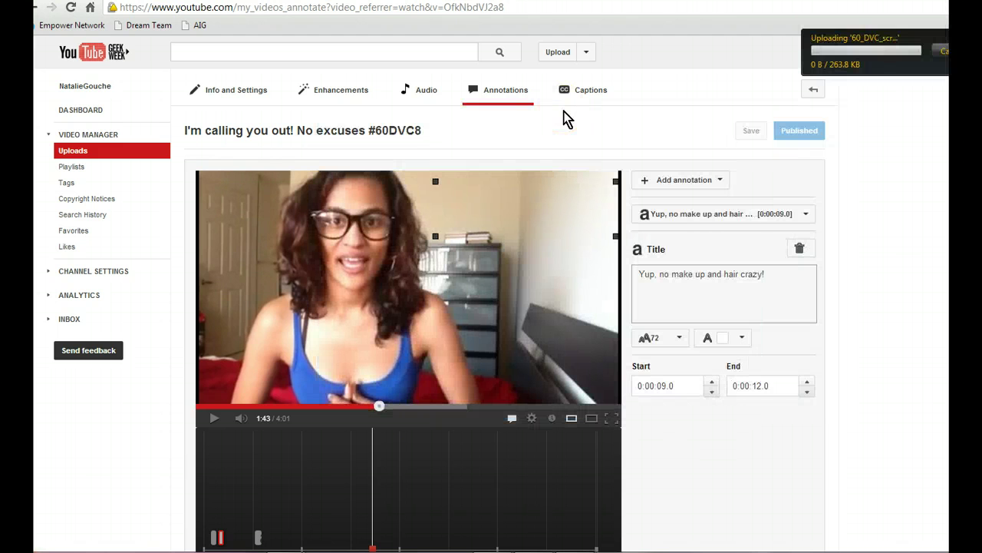
- Switch to the PicMonkey browser tab and reload its web address
left_click(746, 8)
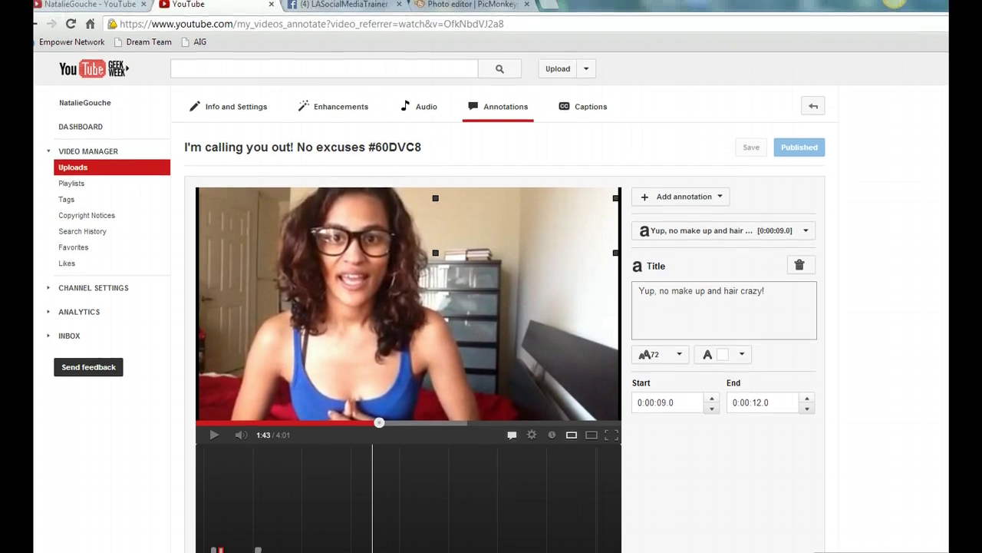
left_click(470, 9)
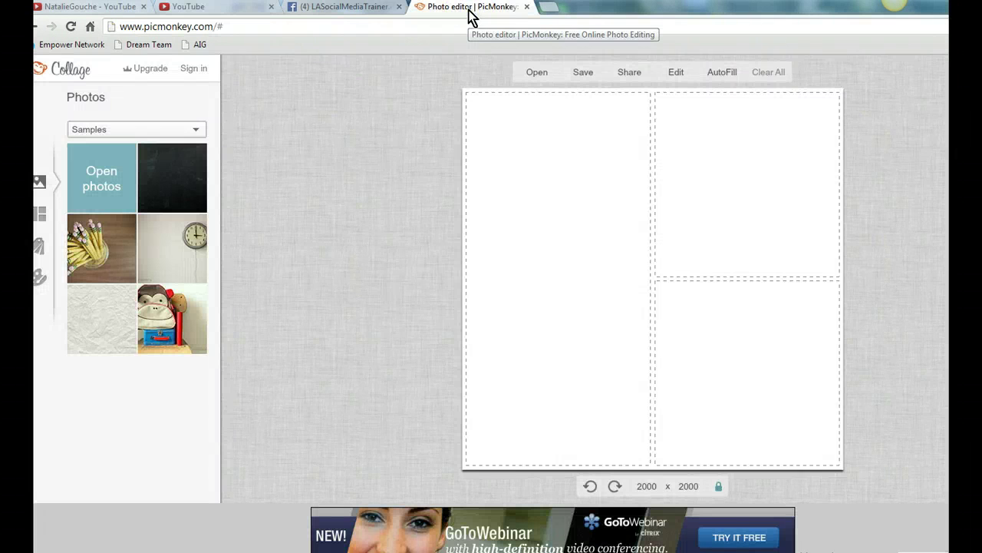
left_click(277, 26)
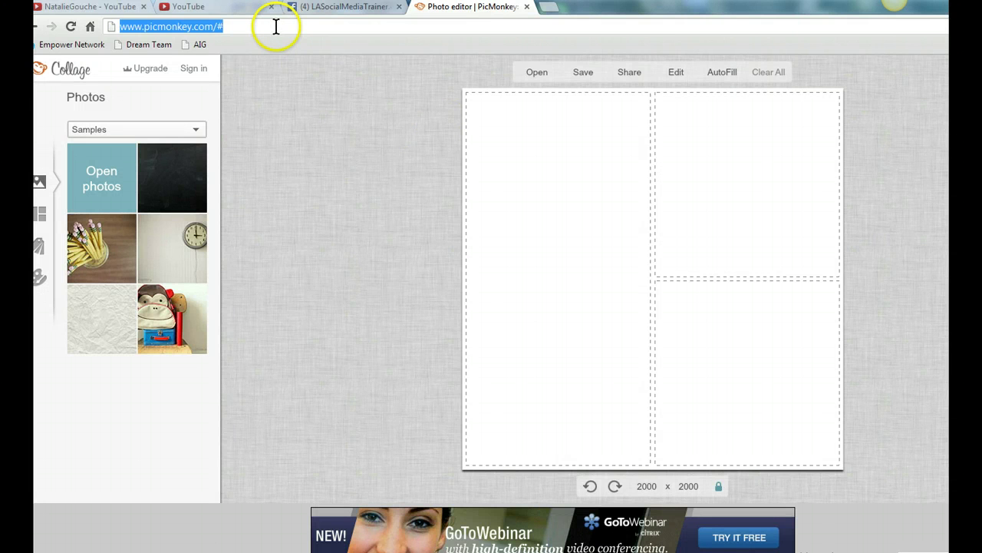
key("Return")
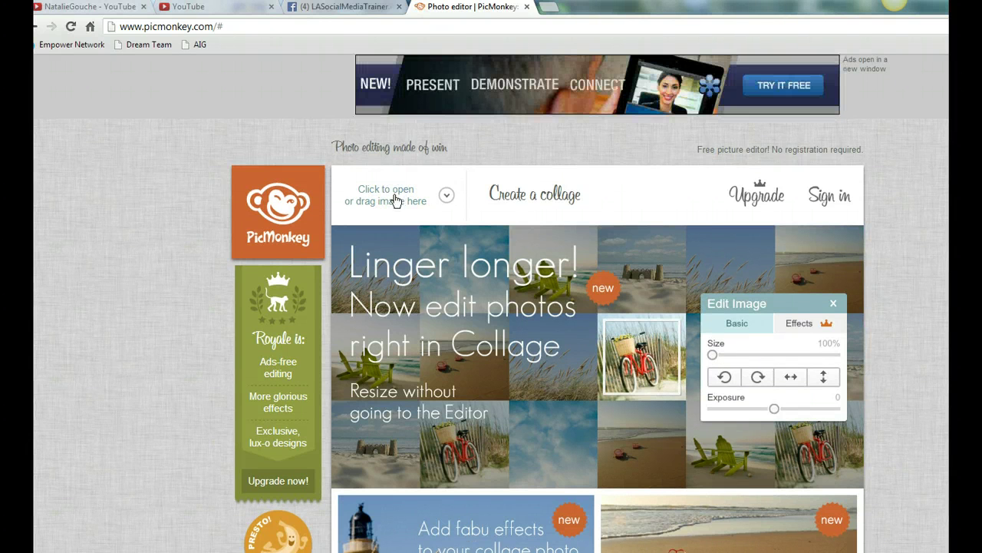
- Load 60_DVC_screen_shot.png from the Desktop onto the PicMonkey editor canvas
left_click(395, 198)
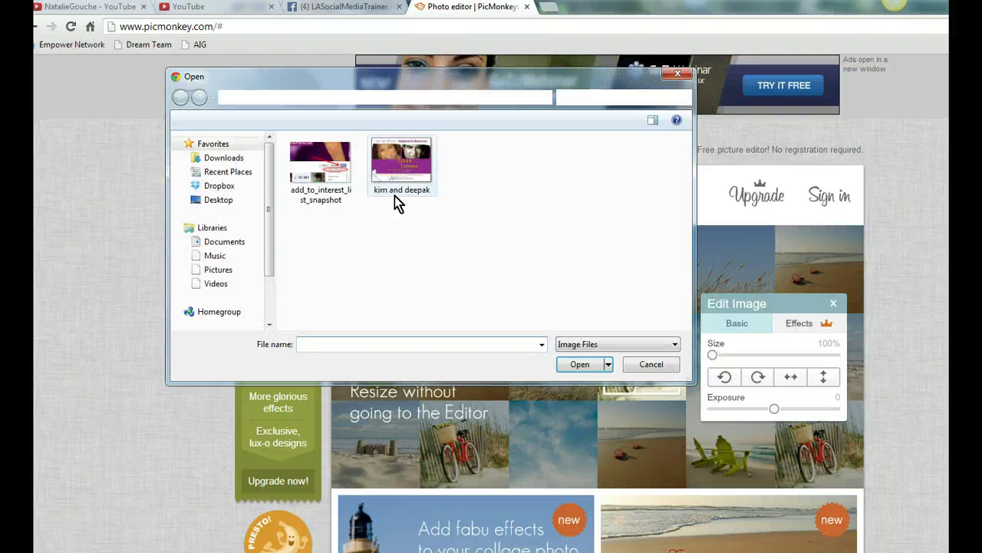
left_click(268, 230)
left_click_drag(268, 230, 264, 183)
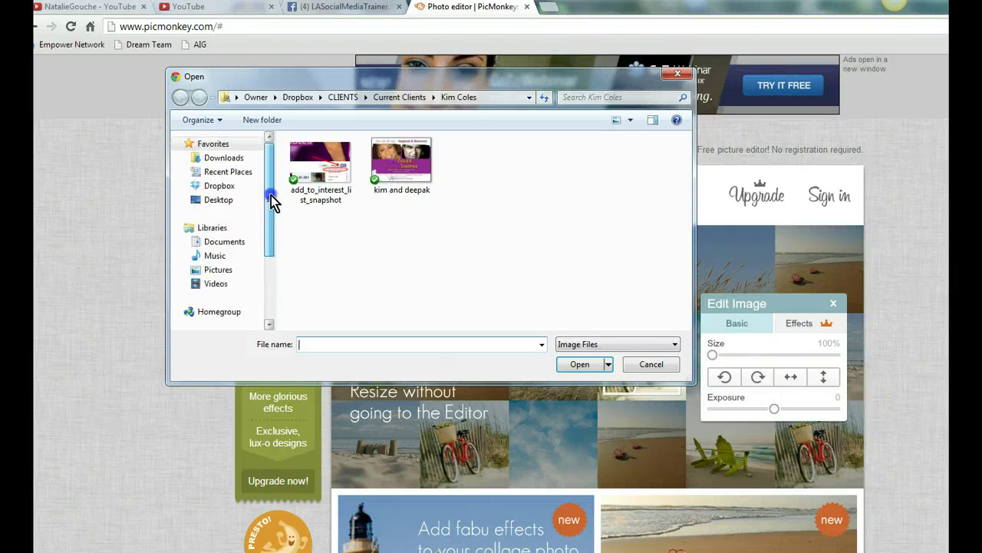
left_click(238, 200)
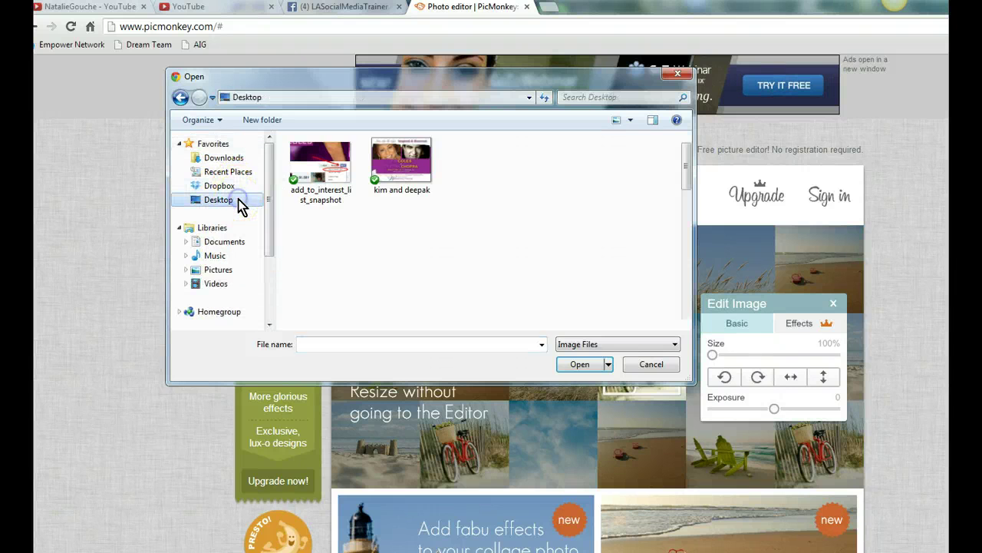
left_click_drag(687, 167, 686, 218)
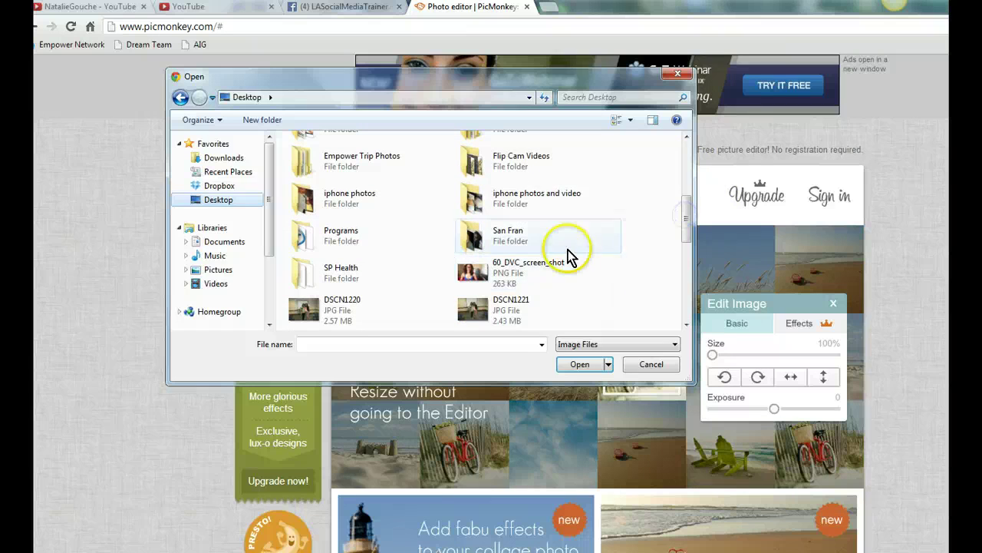
left_click(571, 275)
left_click(580, 365)
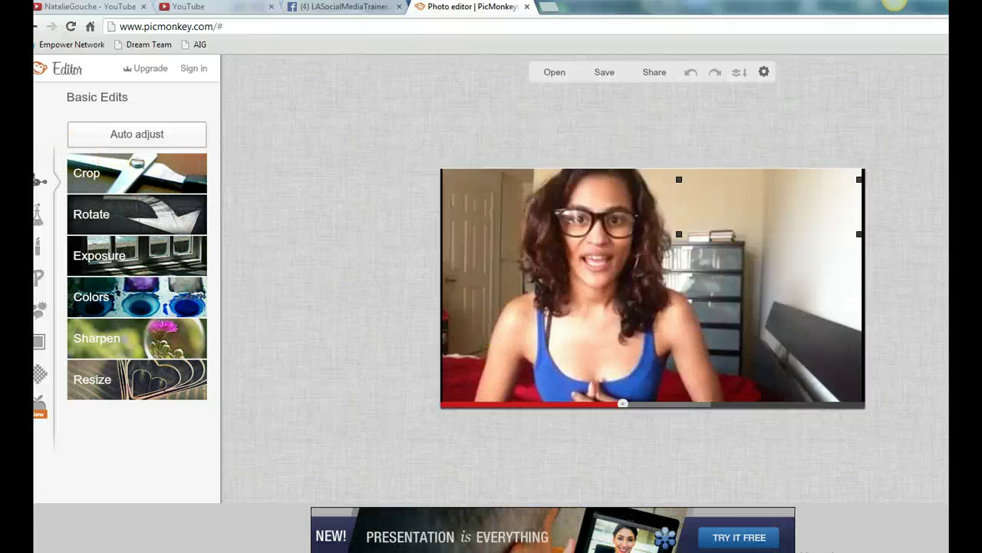
- Browse the Text, Frames and Overlays panels, then open the Labels overlay category
left_click(46, 275)
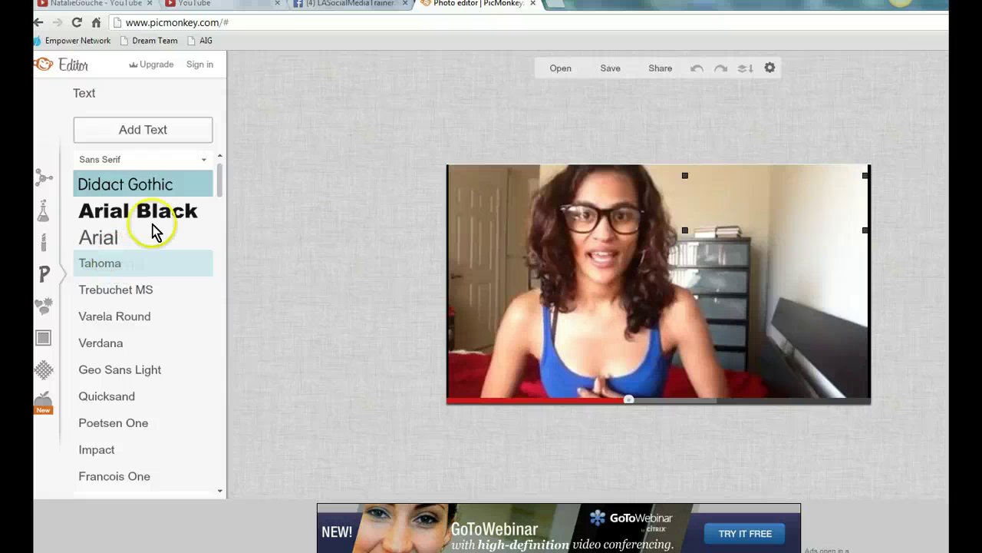
left_click_drag(225, 197, 220, 181)
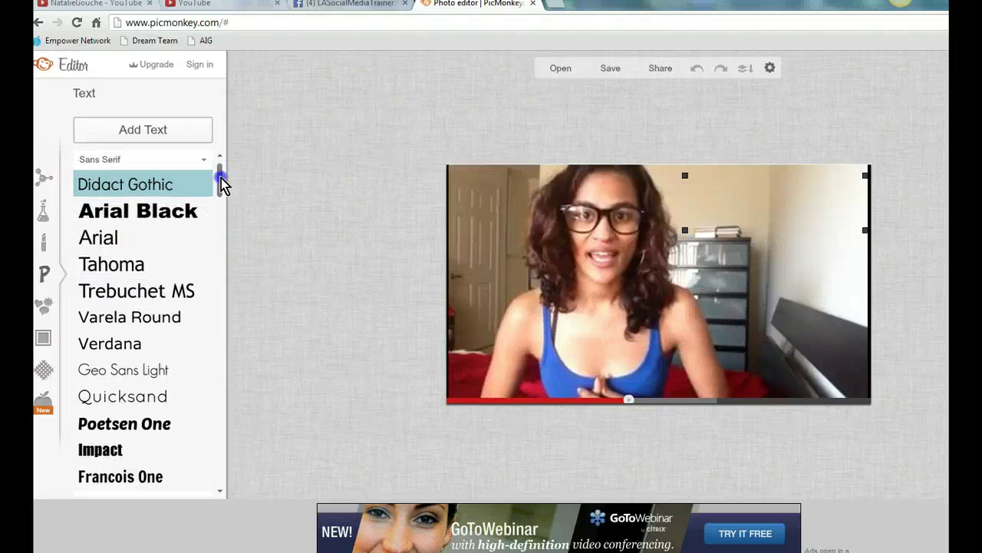
left_click(44, 344)
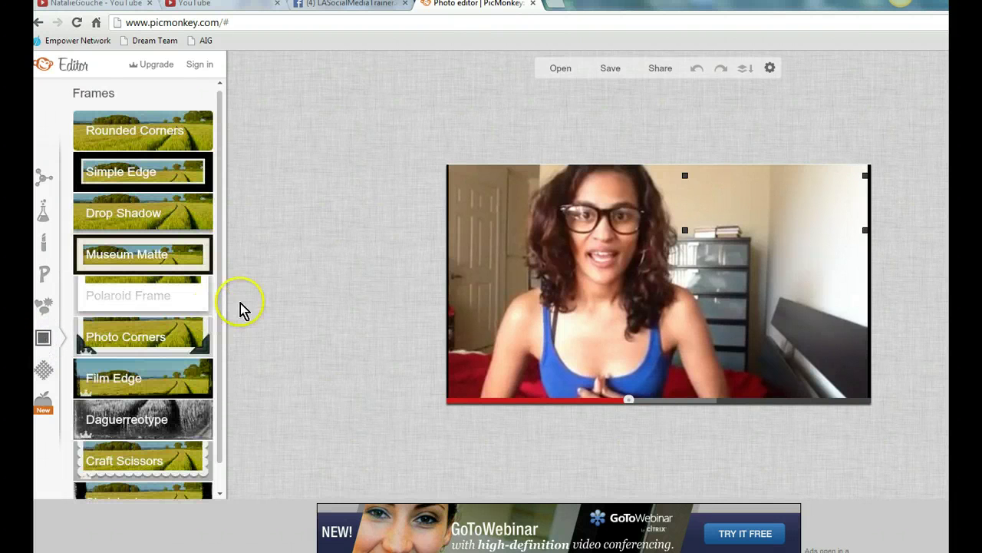
mouse_move(220, 266)
left_mouse_down()
mouse_move(227, 317)
mouse_move(228, 256)
left_mouse_up()
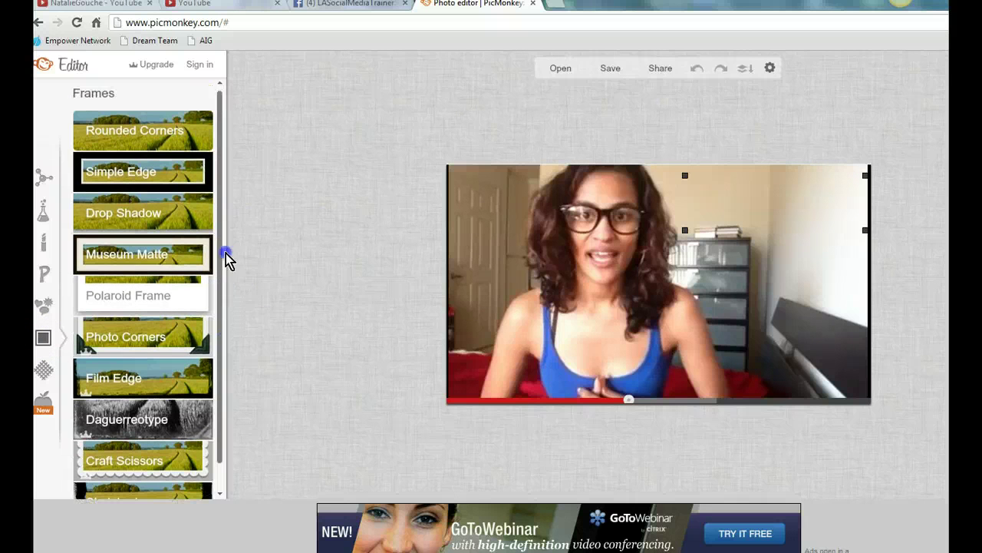
left_click(43, 312)
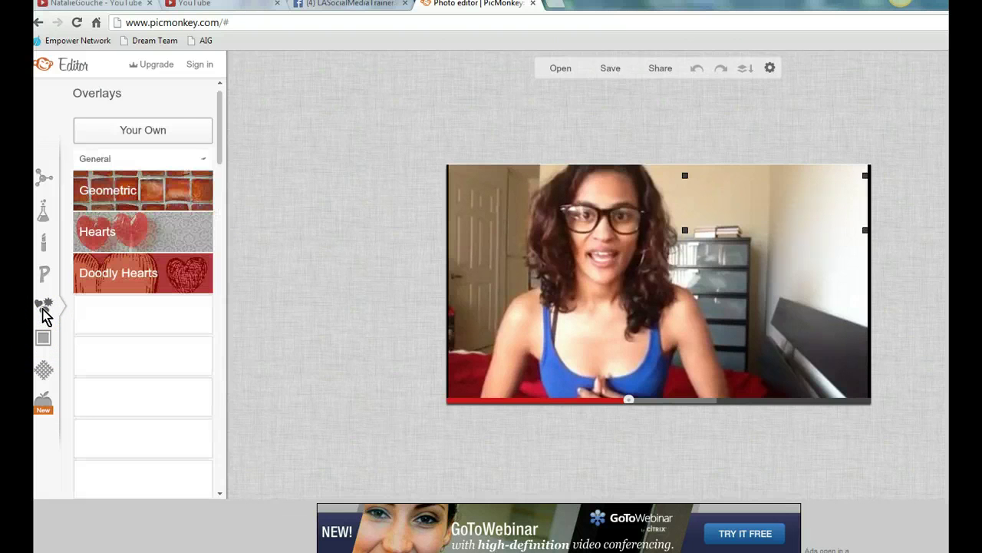
left_click_drag(220, 115, 227, 294)
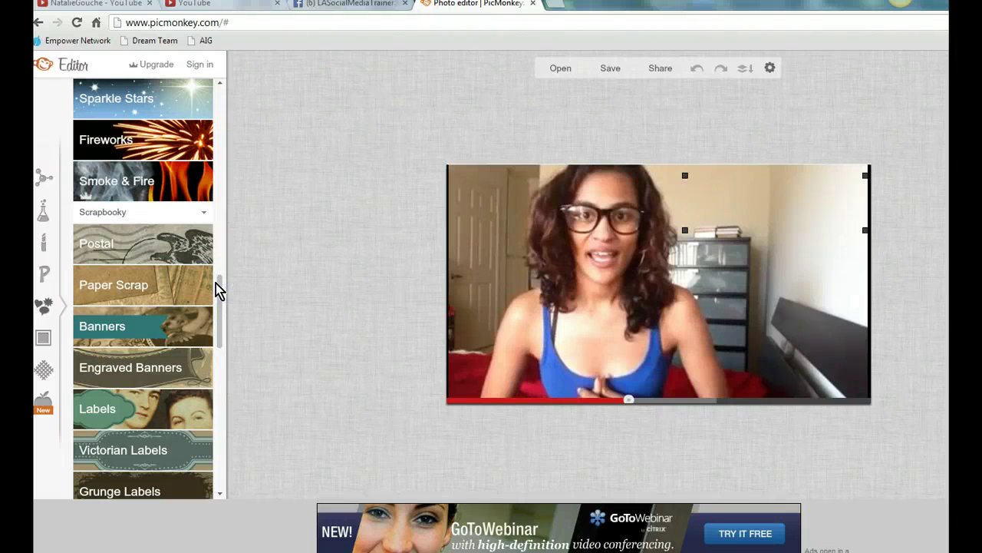
left_click(132, 408)
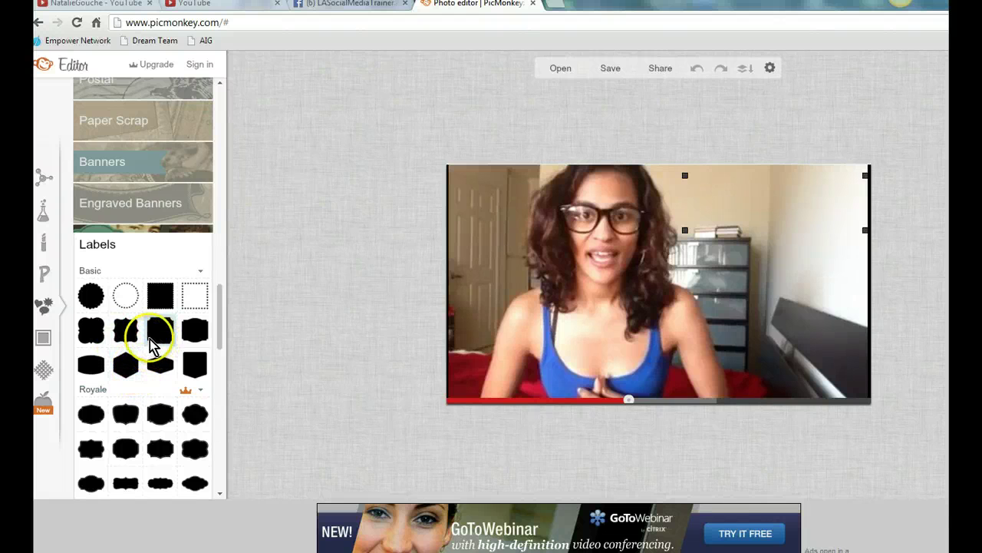
- Add a Basic label shape, enlarge it to about twice its size and move it up
left_click(95, 364)
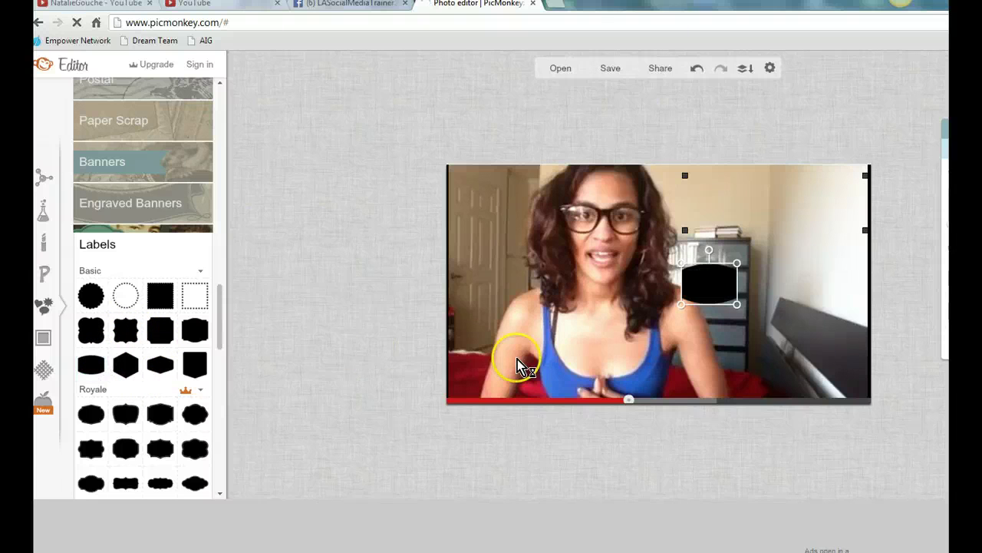
left_click(736, 304)
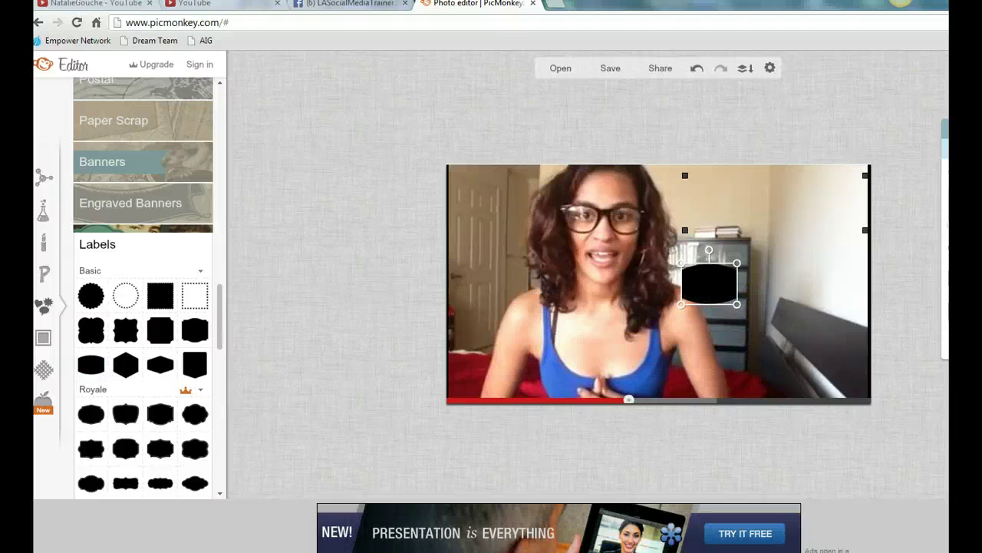
left_click_drag(627, 213, 357, 127)
left_click_drag(738, 304, 834, 392)
left_click_drag(790, 318, 796, 247)
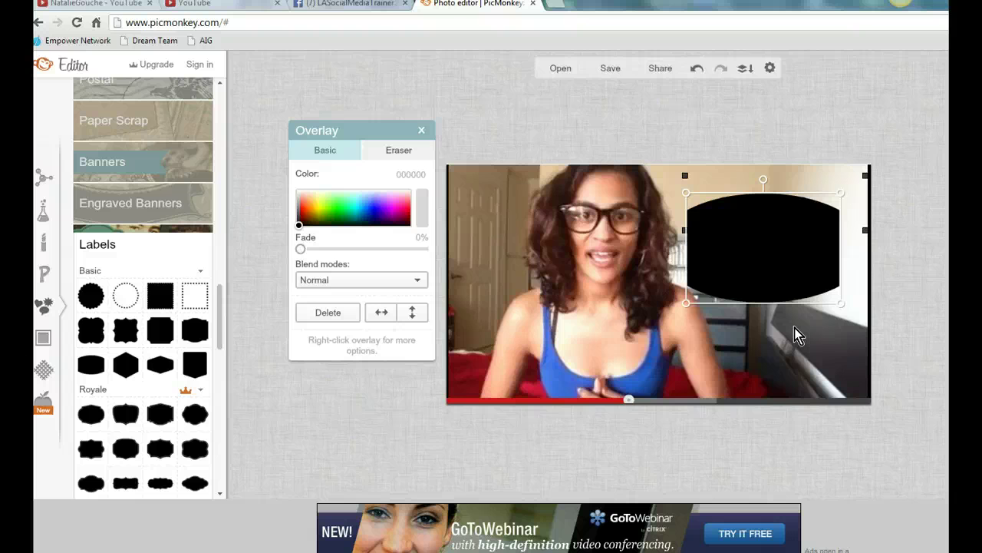
- Tint the label red (ec2200) and fade it to 23%
left_click(743, 257)
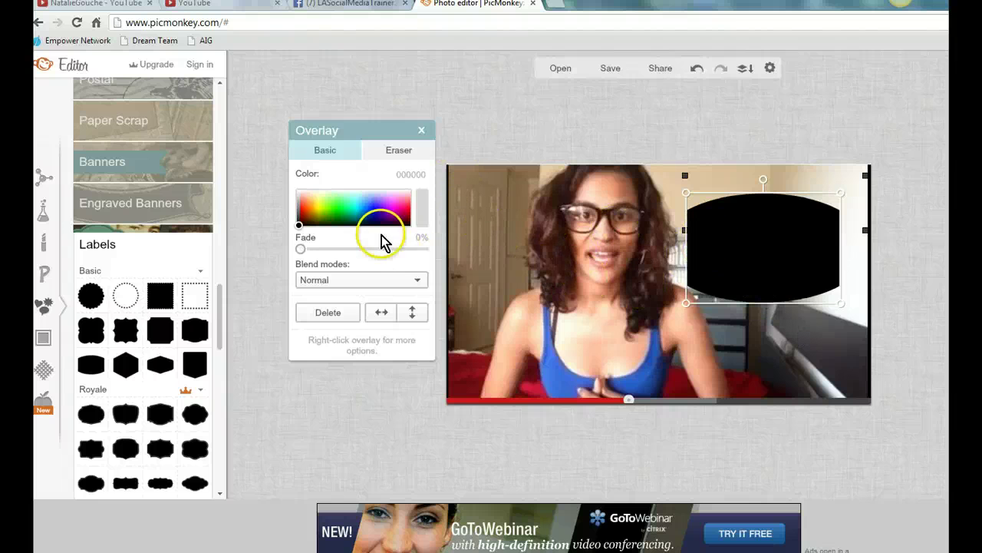
left_click(300, 223)
mouse_move(301, 223)
left_mouse_down()
mouse_move(308, 211)
mouse_move(314, 220)
mouse_move(303, 211)
left_mouse_up()
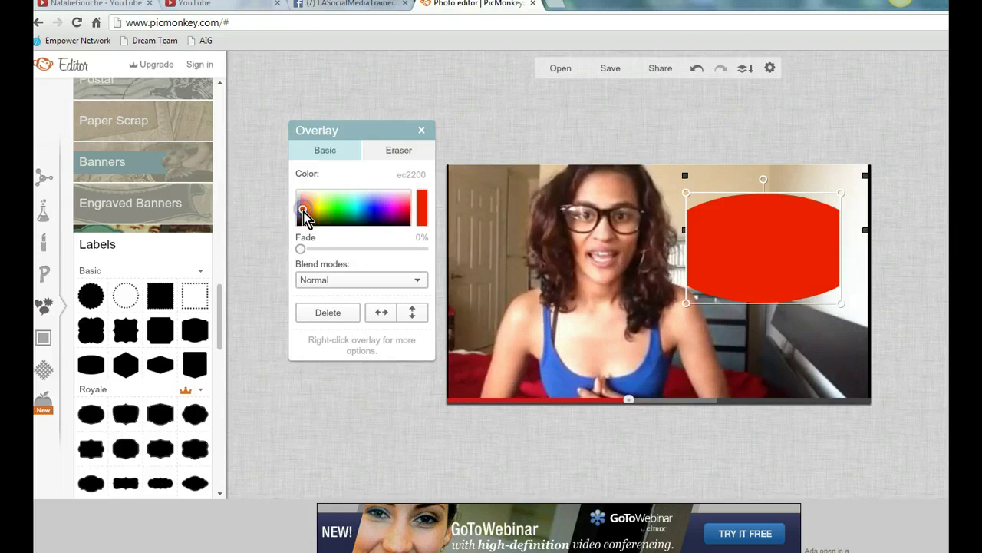
left_click_drag(300, 249, 330, 260)
left_click(785, 362)
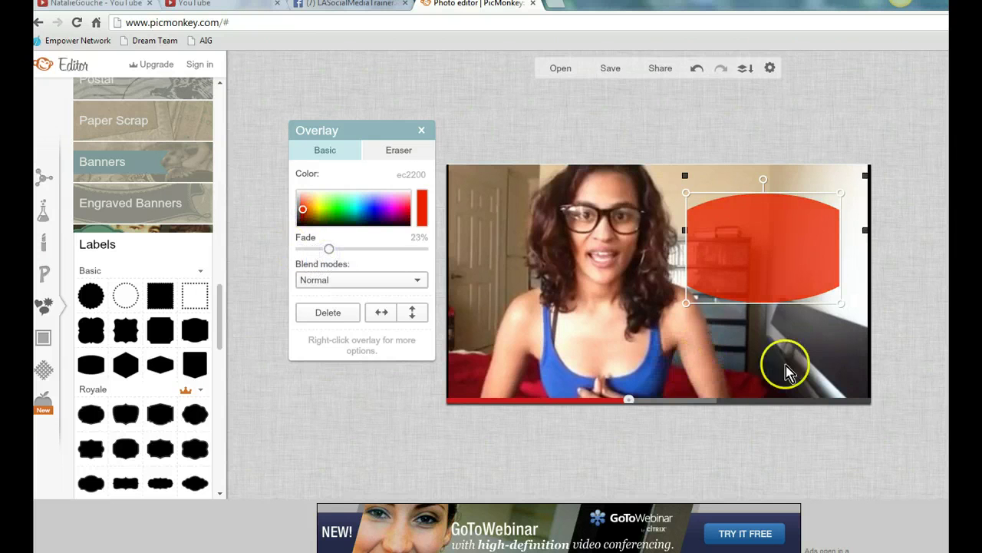
left_click(490, 347)
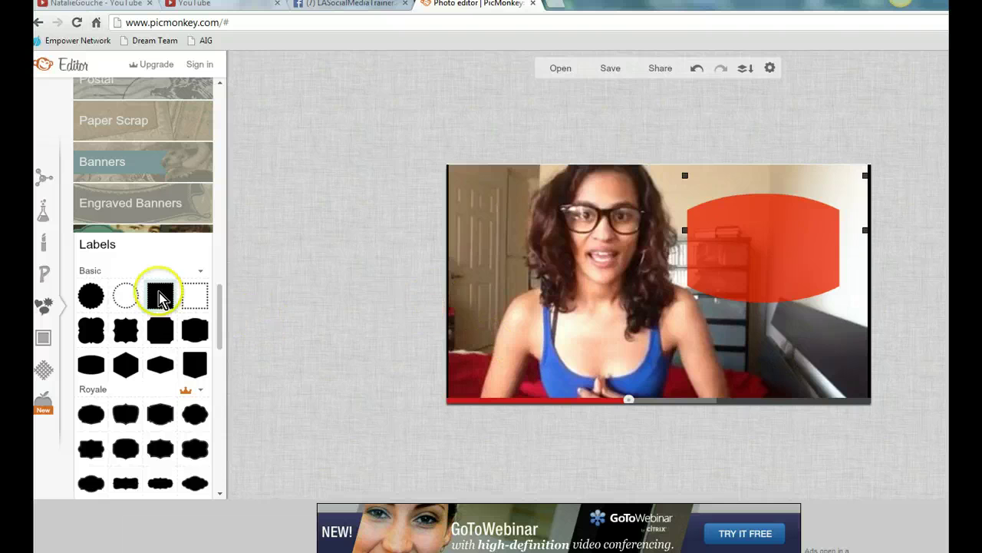
- Add a Poetsen One text box reading 'Shoot your videos!!!!'
left_click(43, 270)
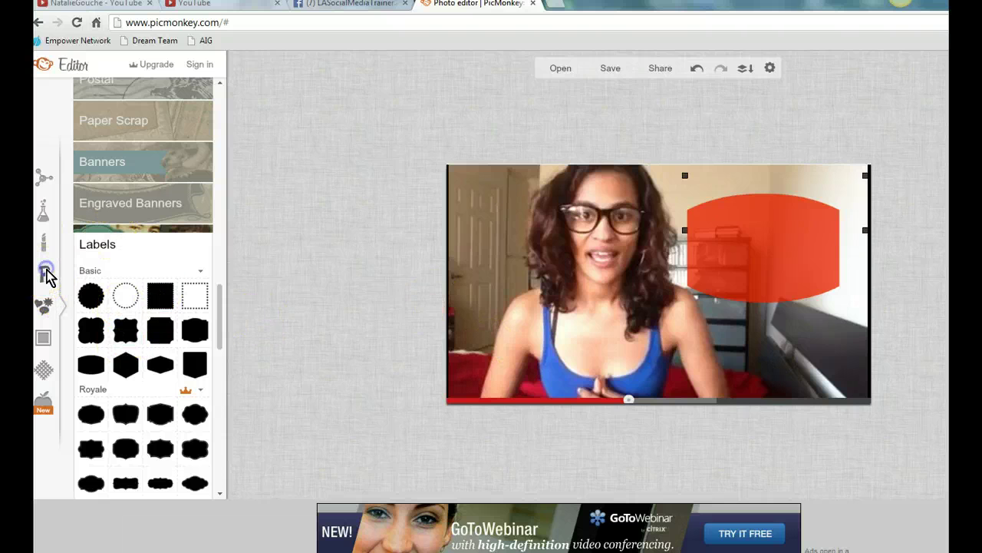
scroll(215, 192, "down", 3)
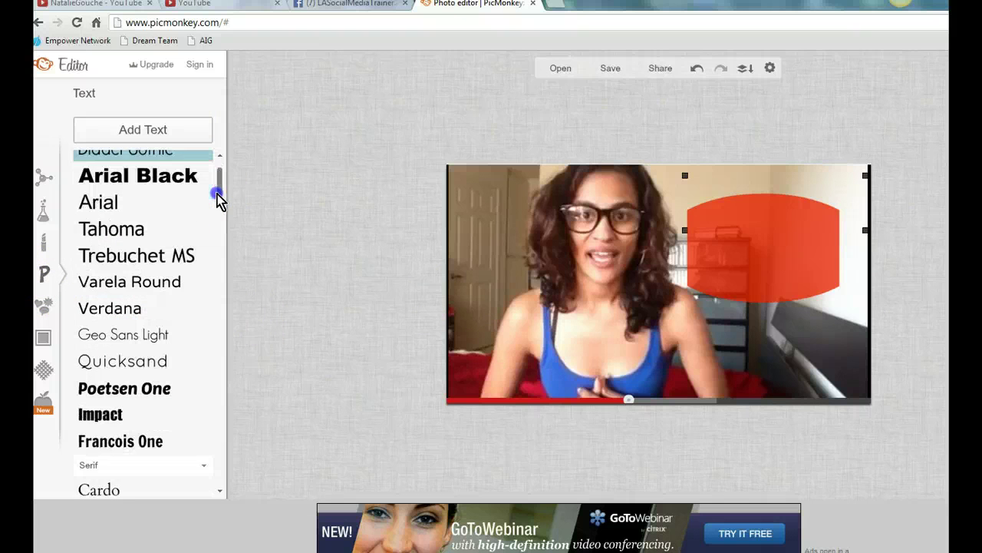
left_click(129, 332)
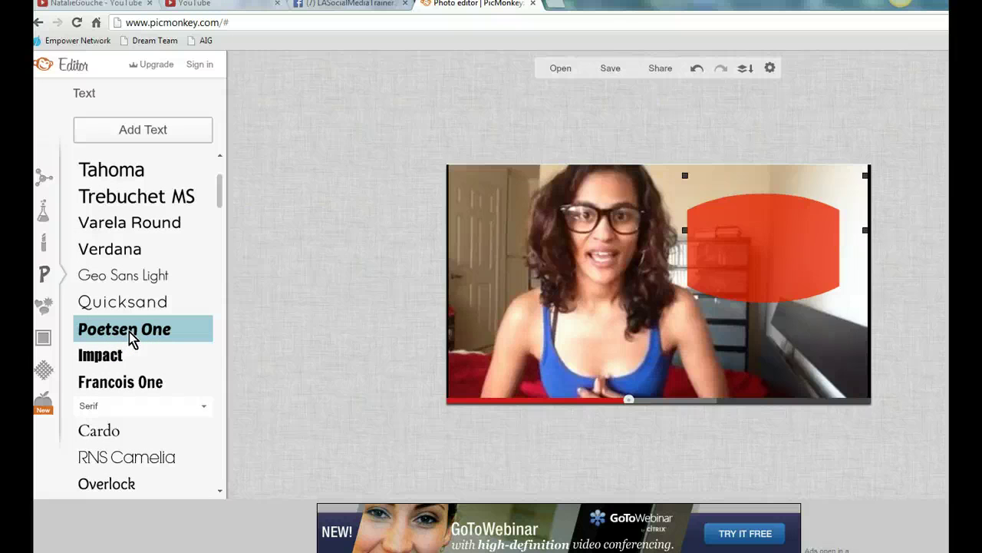
left_click(163, 131)
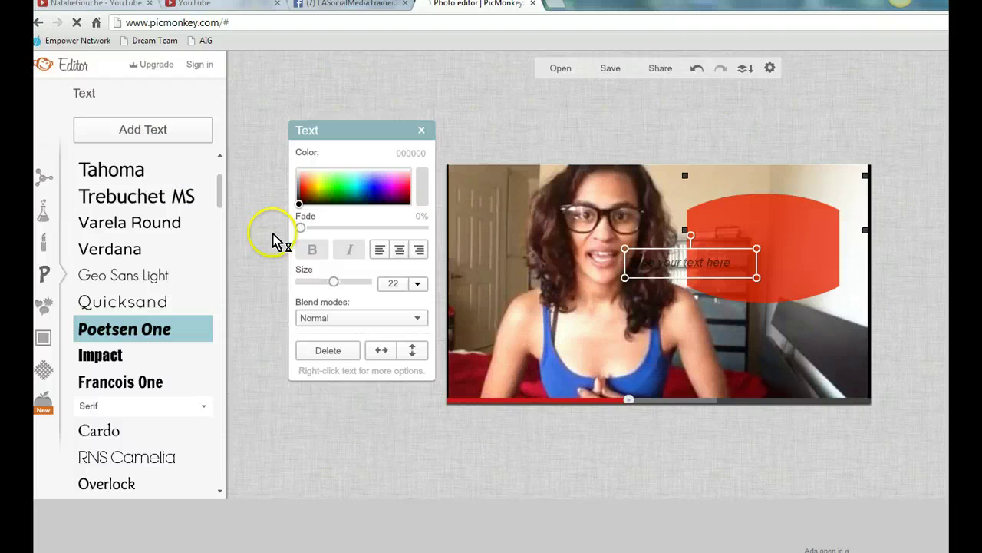
left_click(690, 263)
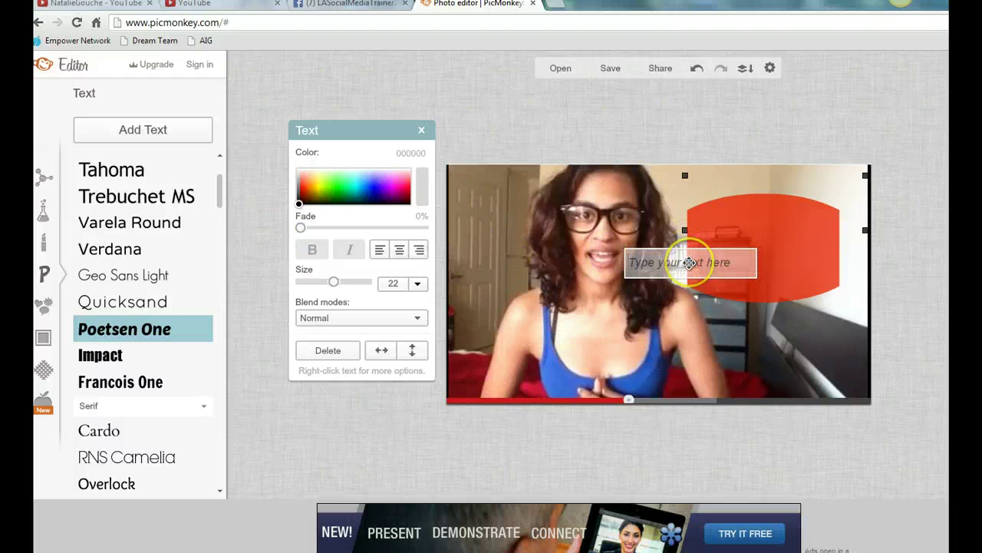
type("Shoot you")
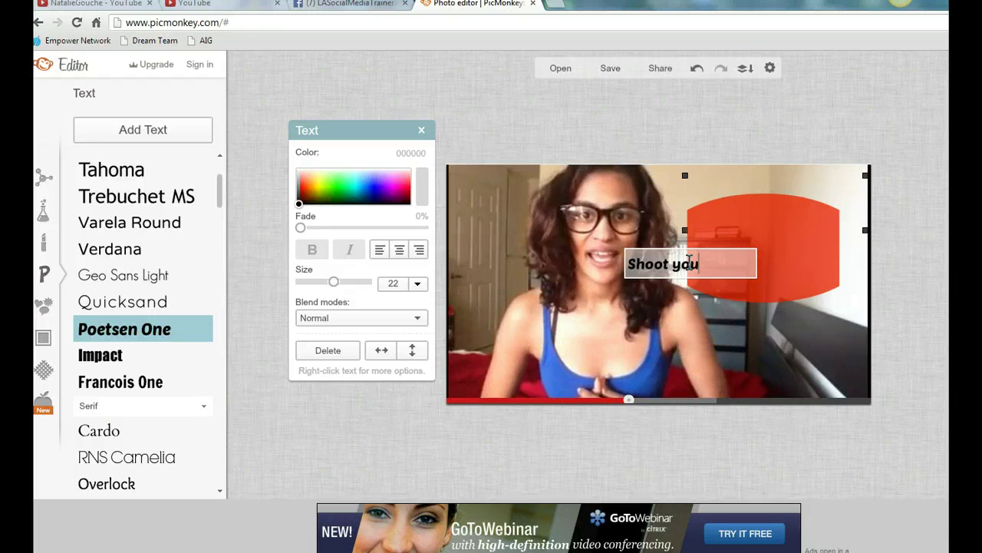
type("r videos")
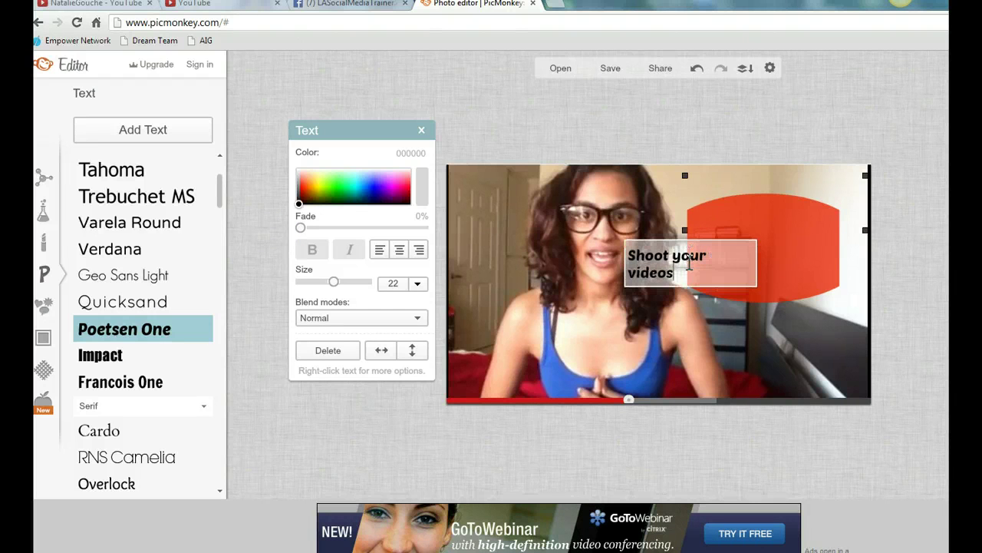
type("!!!!")
- Enlarge the text box to size 34 and centre-align the text
left_click(730, 299)
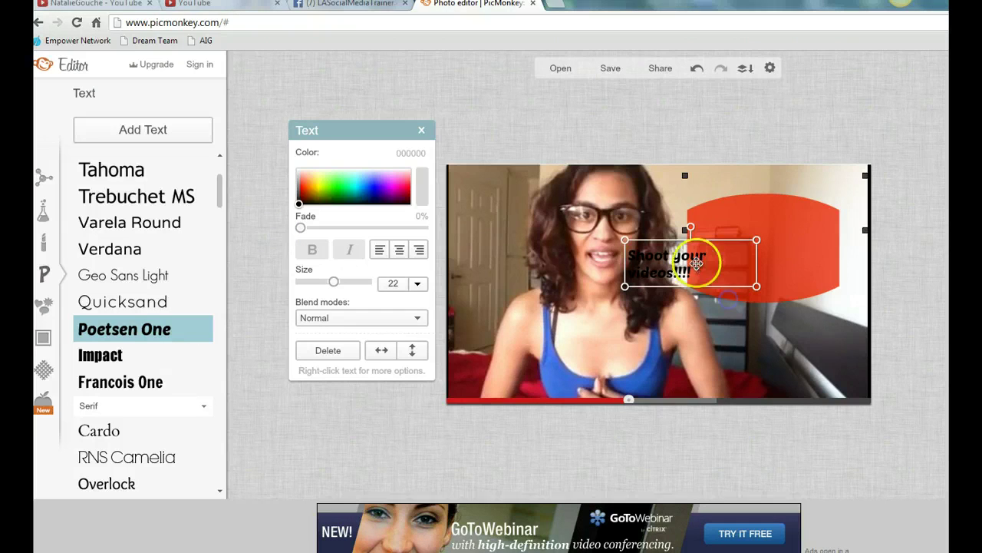
left_click_drag(712, 274, 795, 308)
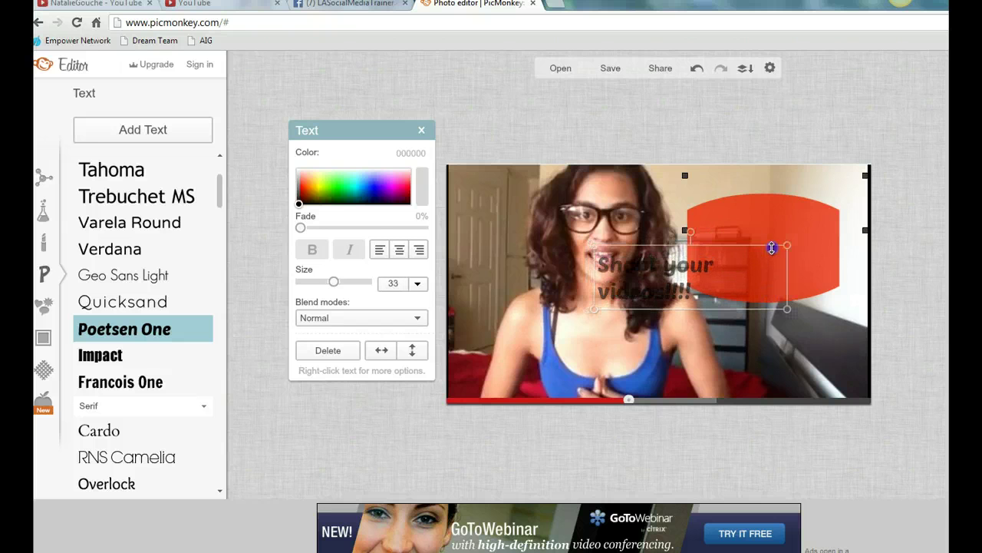
left_click(399, 228)
left_click(399, 249)
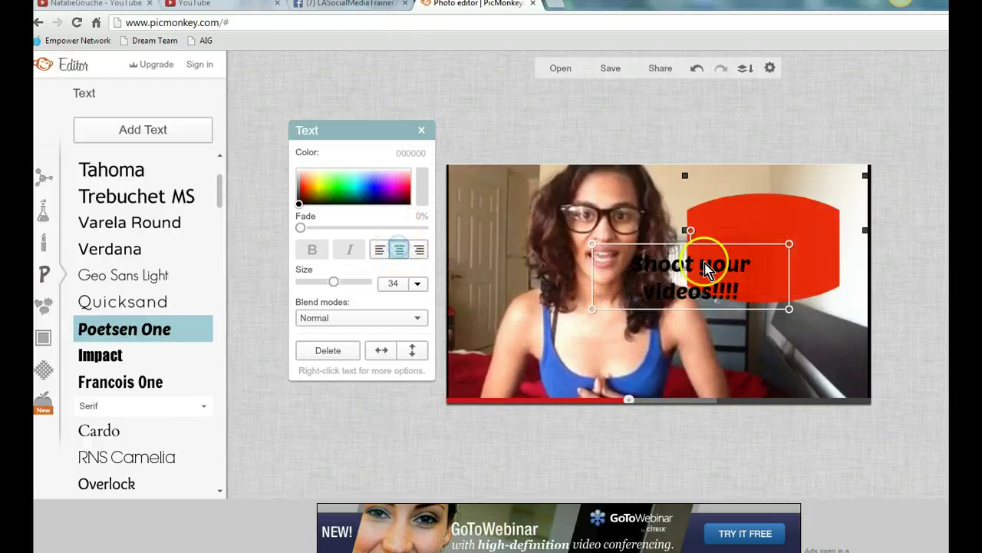
left_click(735, 329)
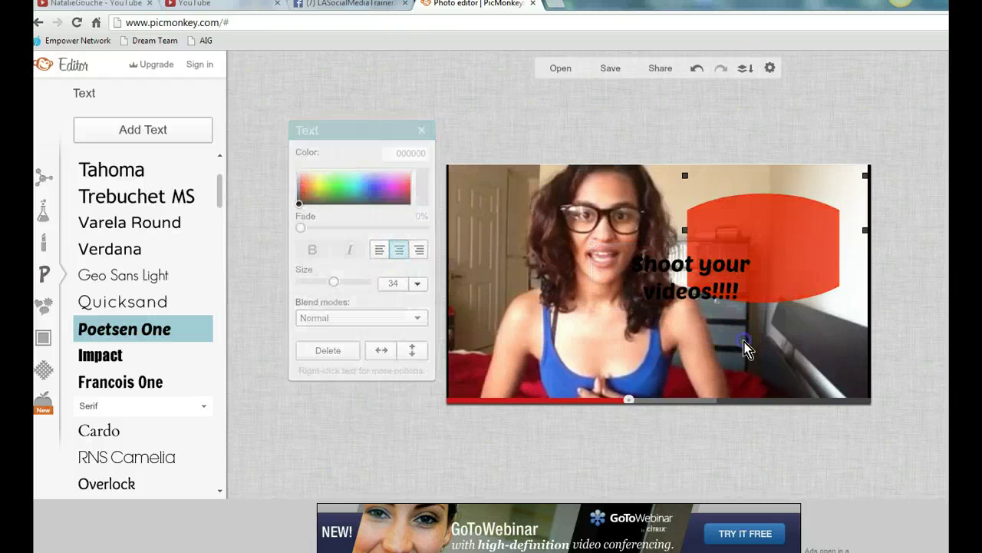
- Move the text onto the red label, recolour it near-white (ffe5e0) and enlarge it to 38
left_click(716, 278)
left_click_drag(668, 254, 736, 242)
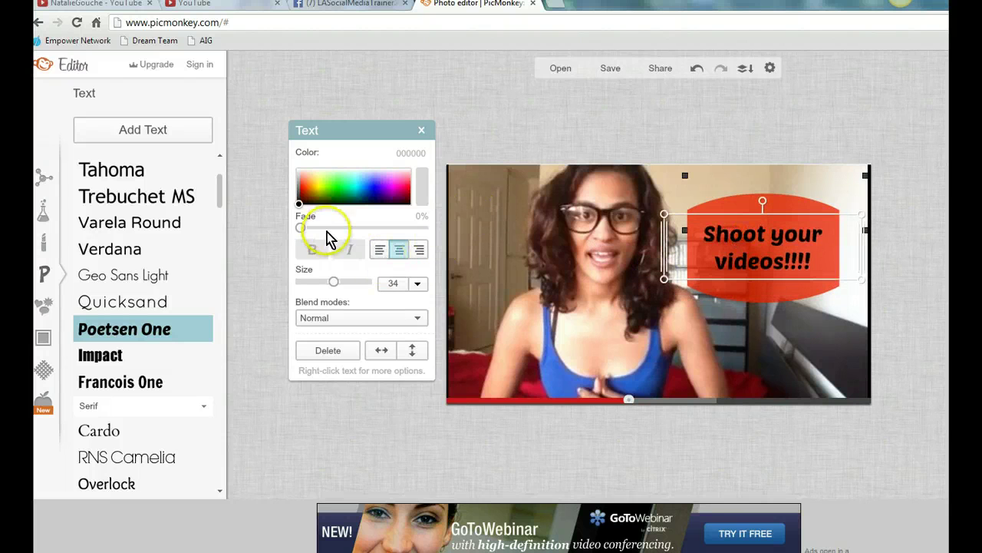
left_click_drag(306, 208, 304, 169)
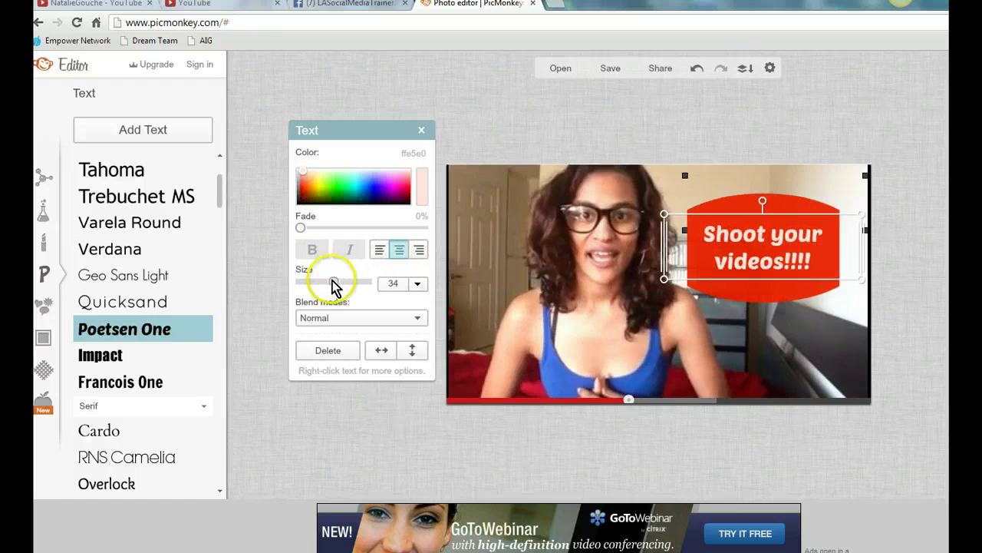
left_click_drag(335, 283, 338, 286)
left_click(829, 343)
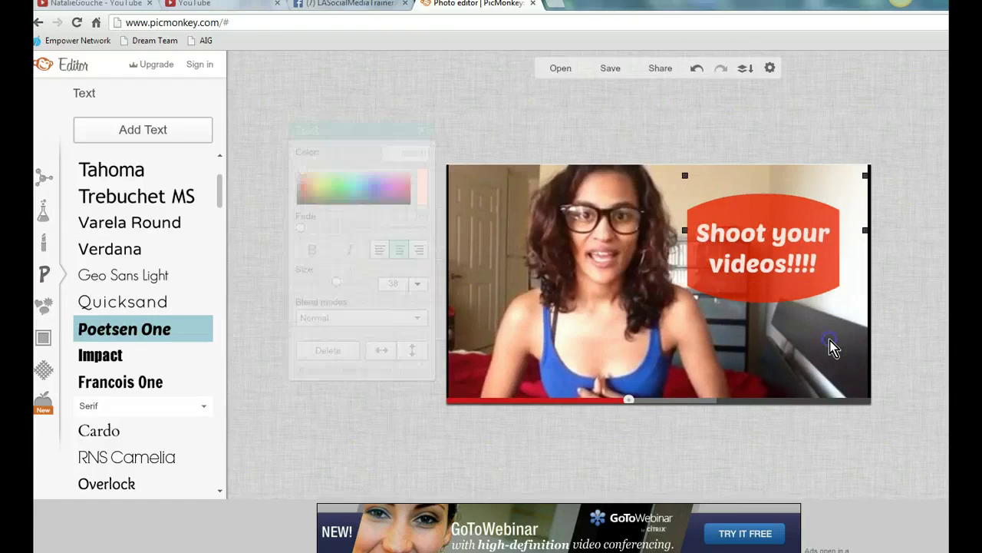